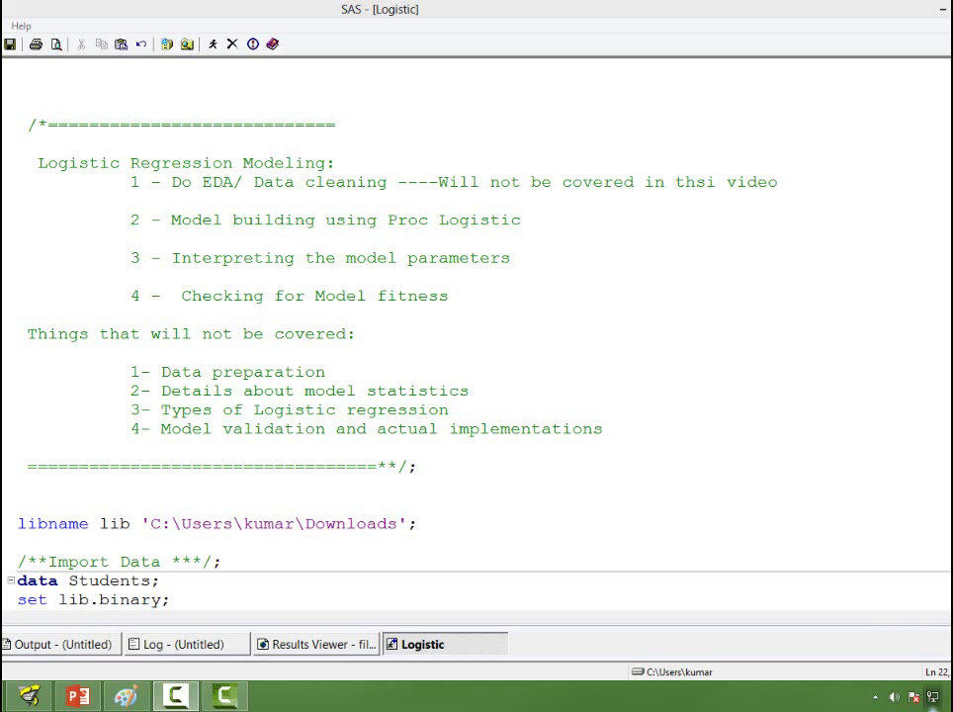
Run only the Import Data step that creates the Students data set from lib.binary
{"action": "scroll", "coordinate": [474, 326], "scroll_direction": "down", "scroll_amount": 4}
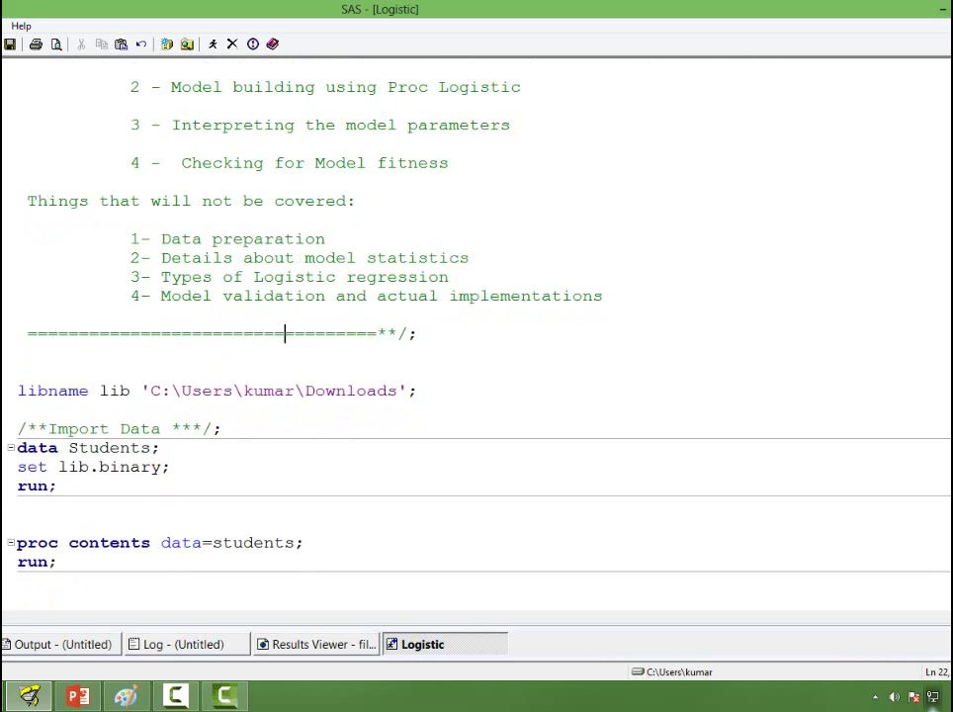
{"action": "scroll", "coordinate": [474, 326], "scroll_direction": "down", "scroll_amount": 1}
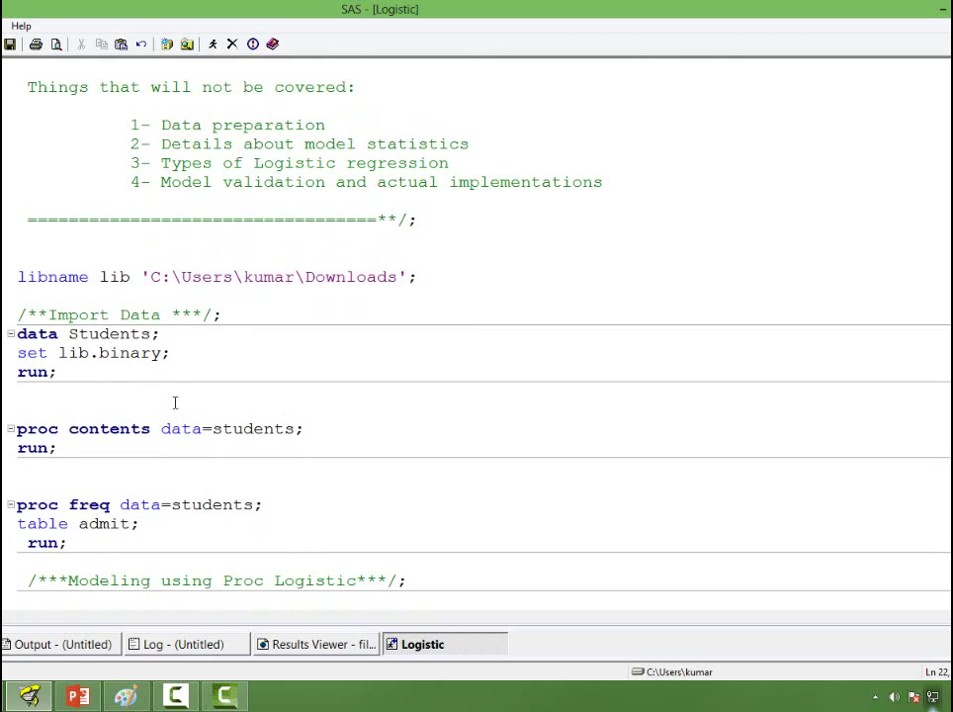
{"action": "left_click", "coordinate": [98, 387]}
{"action": "left_click", "coordinate": [19, 295], "text": "shift"}
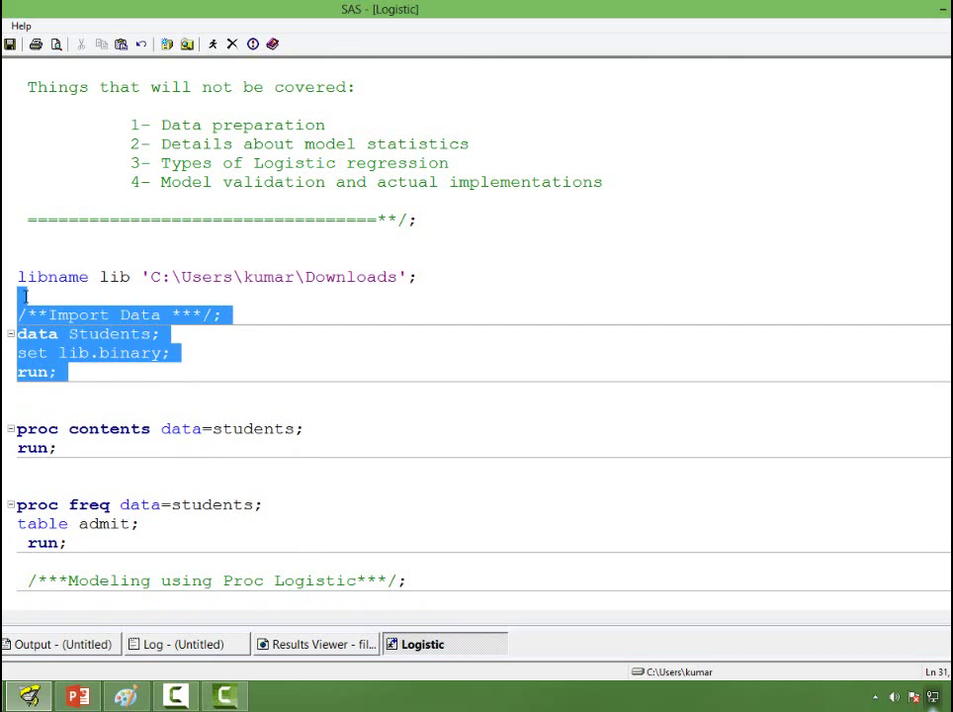
{"action": "left_click", "coordinate": [213, 44]}
{"action": "left_click", "coordinate": [264, 384]}
Run the proc contents block on students and view its output down to the list of variables and attributes
{"action": "left_click", "coordinate": [84, 471]}
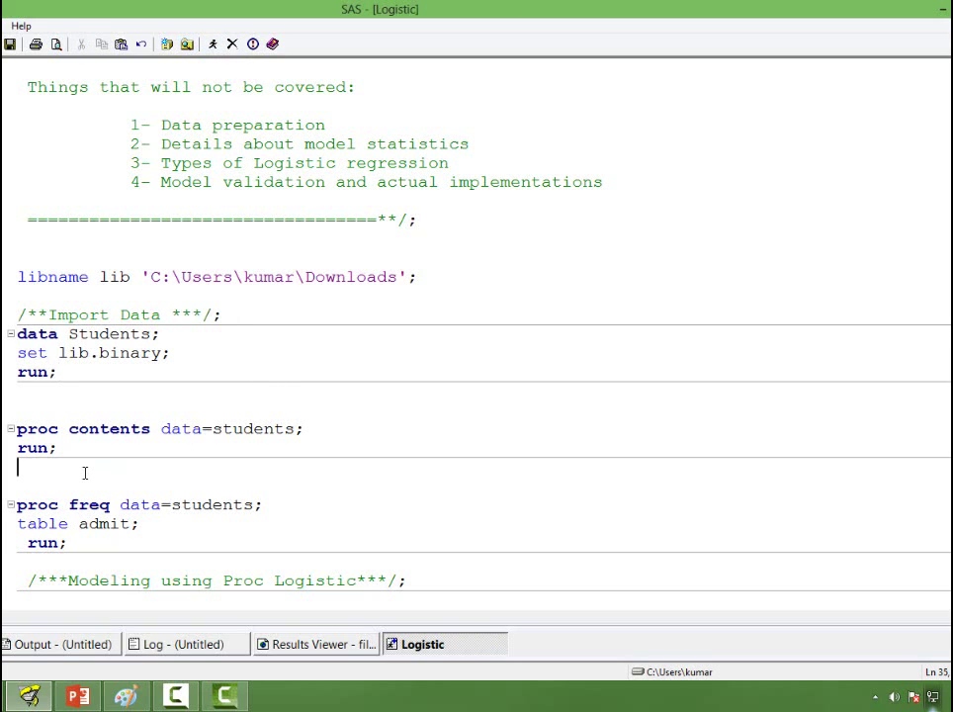
{"action": "key", "text": "shift+Up"}
{"action": "key", "text": "shift+Up"}
{"action": "key", "text": "shift+Up"}
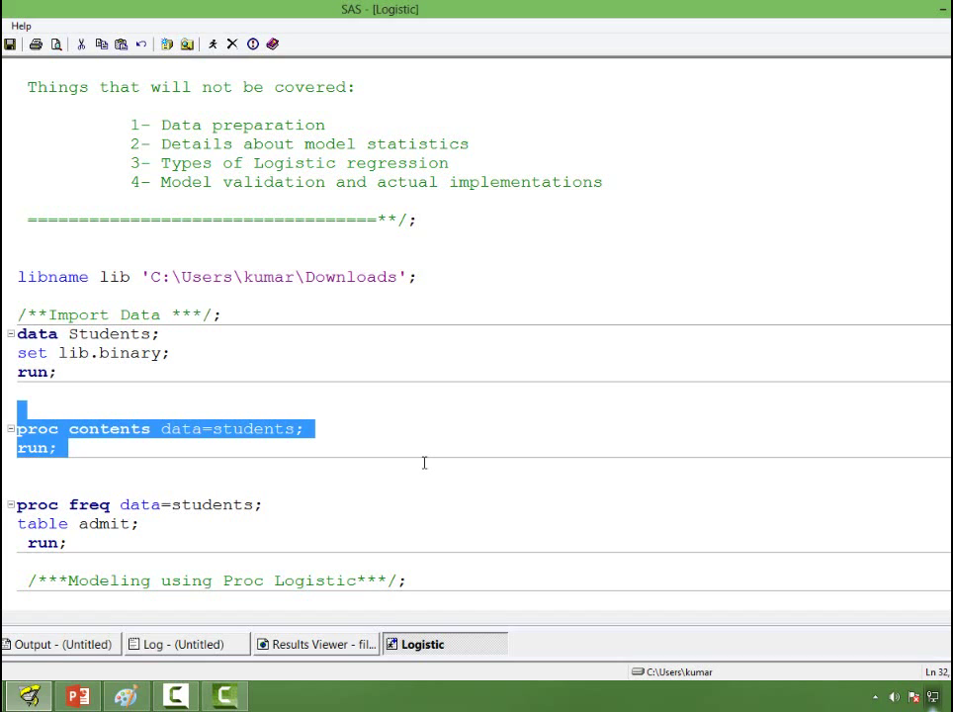
{"action": "left_click", "coordinate": [213, 45]}
{"action": "left_click", "coordinate": [326, 645]}
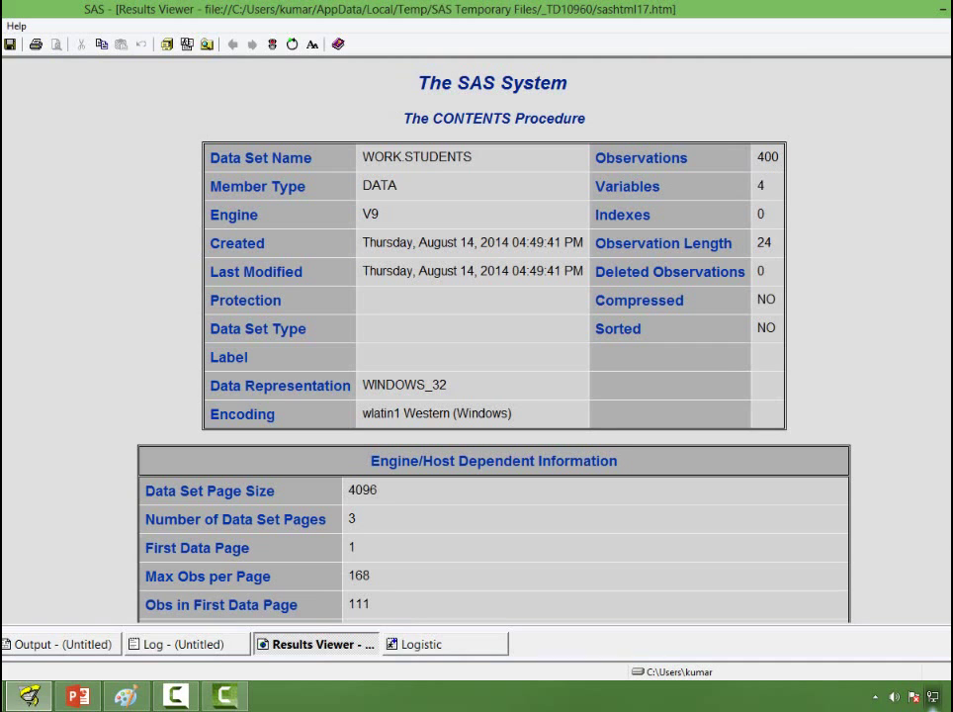
{"action": "scroll", "coordinate": [474, 336], "scroll_direction": "down", "scroll_amount": 5}
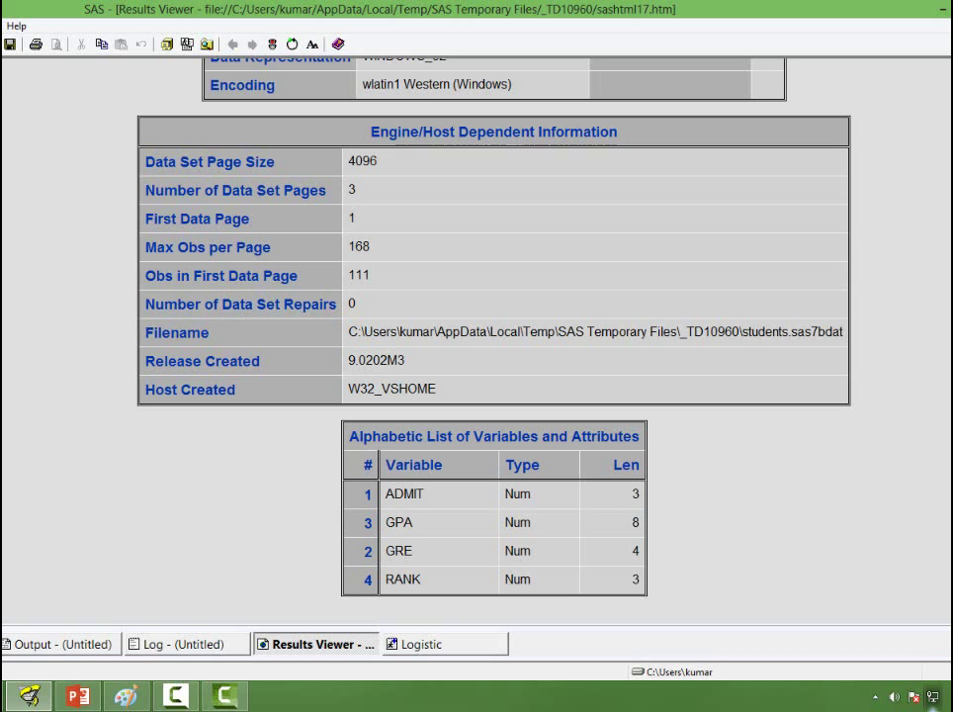
Open the Students table from the Work library to inspect its records
{"action": "left_click", "coordinate": [2, 178]}
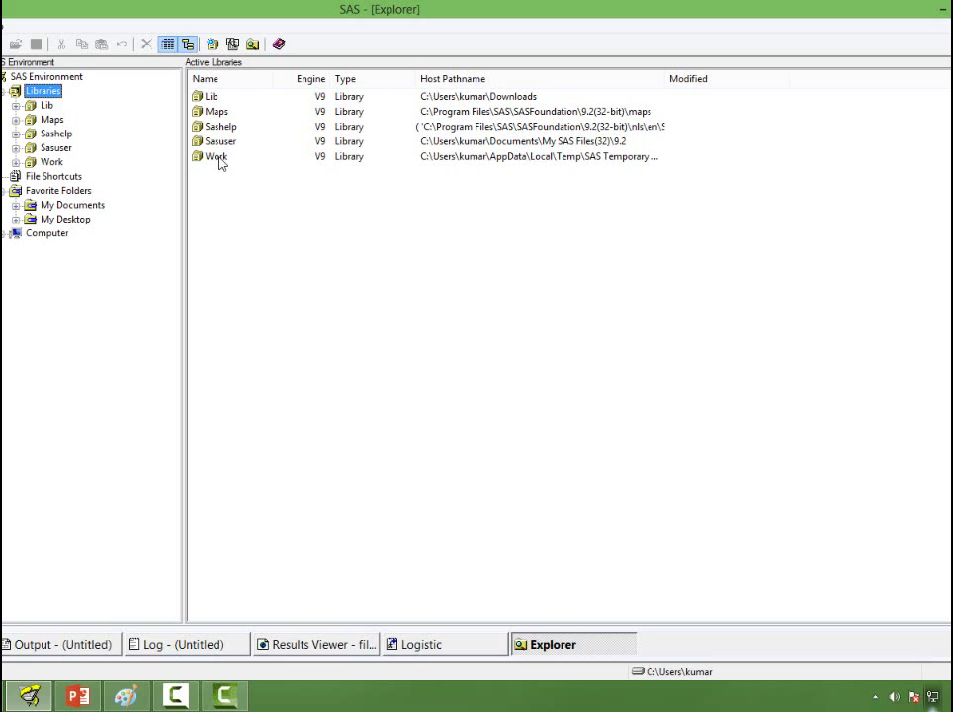
{"action": "double_click", "coordinate": [217, 157]}
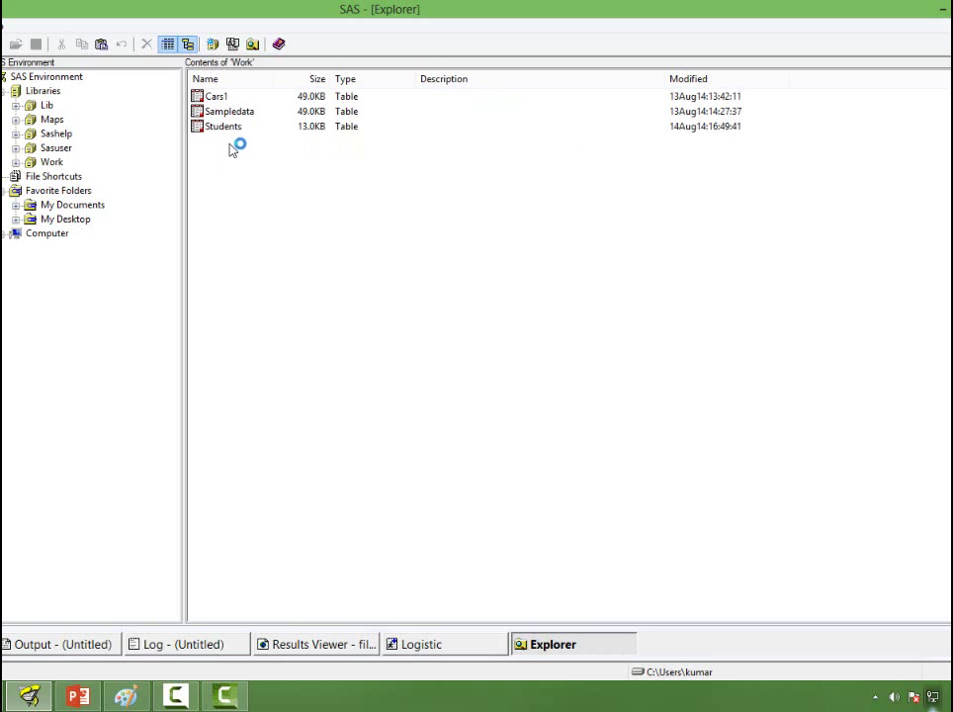
{"action": "left_click", "coordinate": [234, 130]}
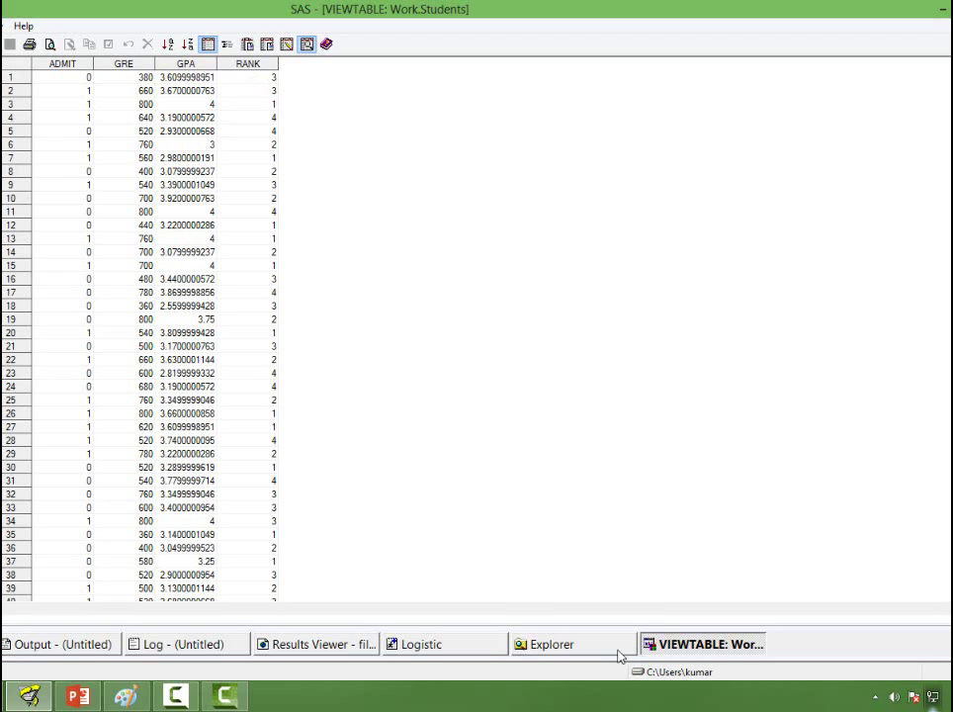
Close the Students table and the library explorer, and return to the Logistic program
{"action": "right_click", "coordinate": [681, 650]}
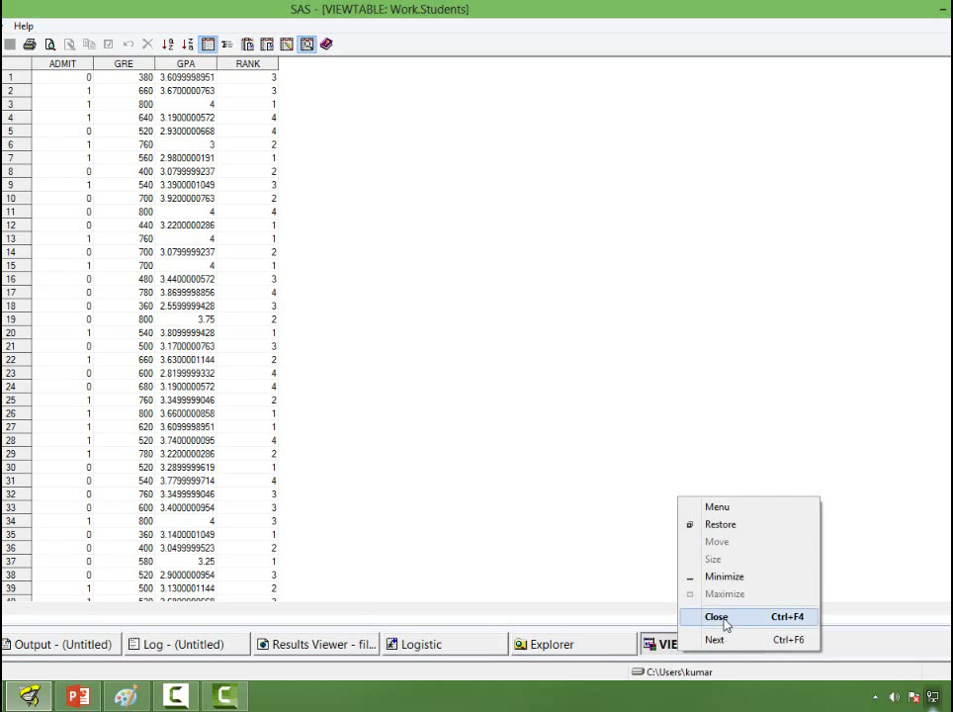
{"action": "left_click", "coordinate": [723, 618]}
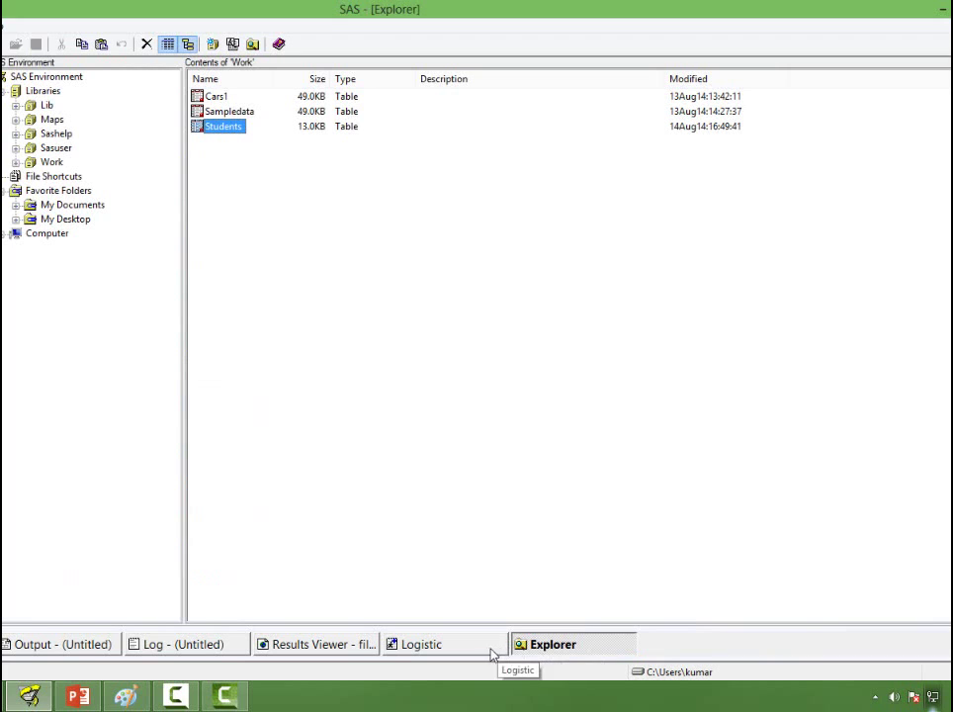
{"action": "right_click", "coordinate": [534, 646]}
{"action": "left_click", "coordinate": [579, 615]}
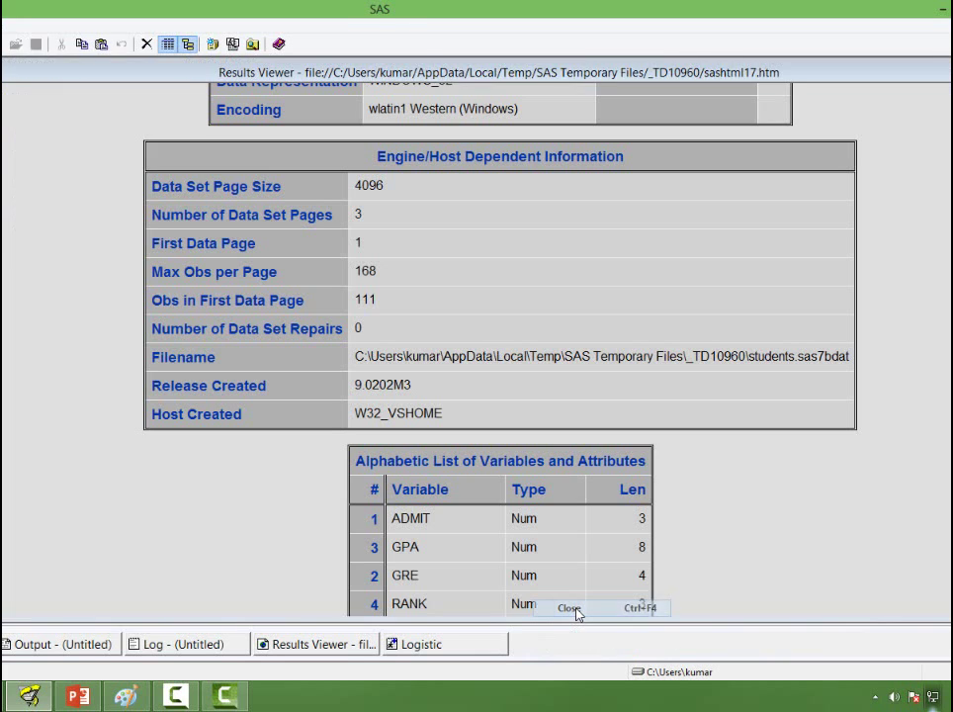
{"action": "left_click", "coordinate": [458, 656]}
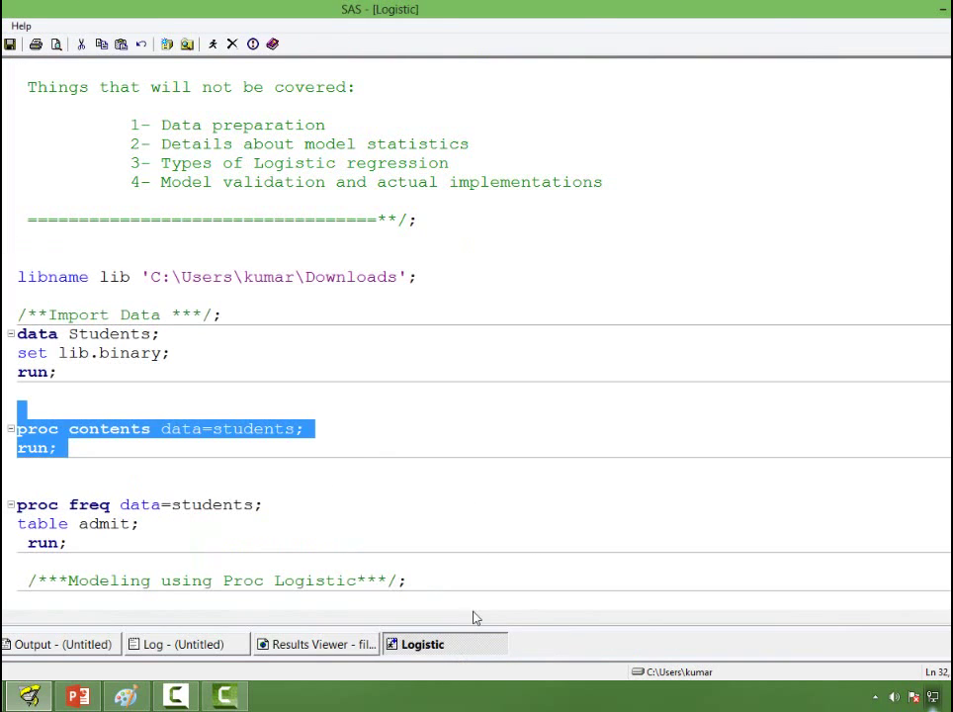
Run the proc freq block for the admit variable, check its frequency table and return to the Logistic program
{"action": "left_click", "coordinate": [214, 546]}
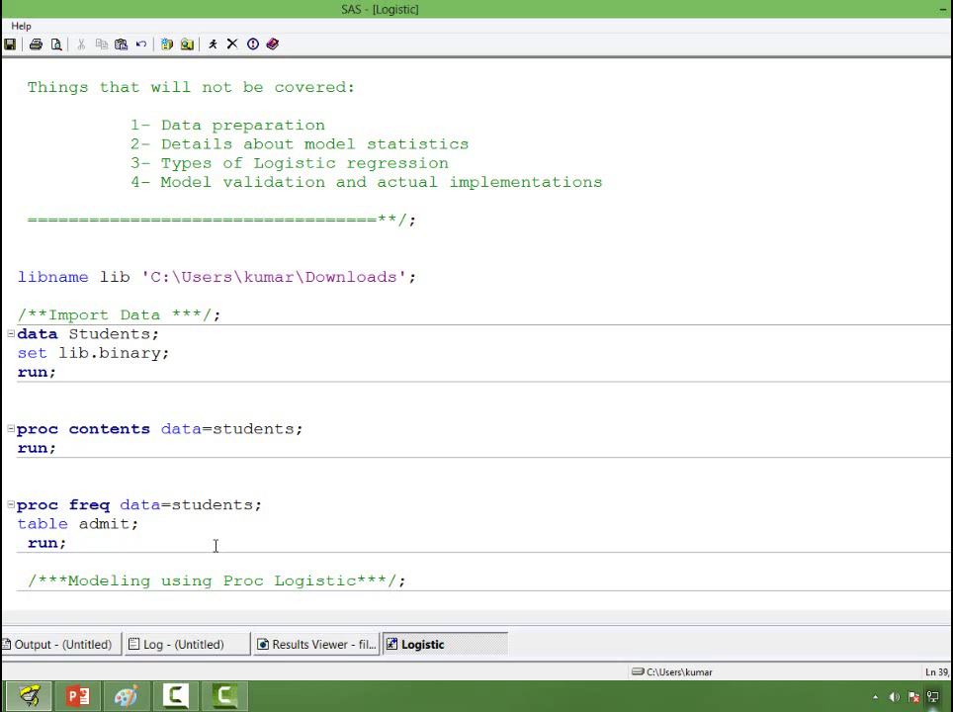
{"action": "key", "text": "shift+Up"}
{"action": "key", "text": "shift+Up"}
{"action": "key", "text": "shift+Up"}
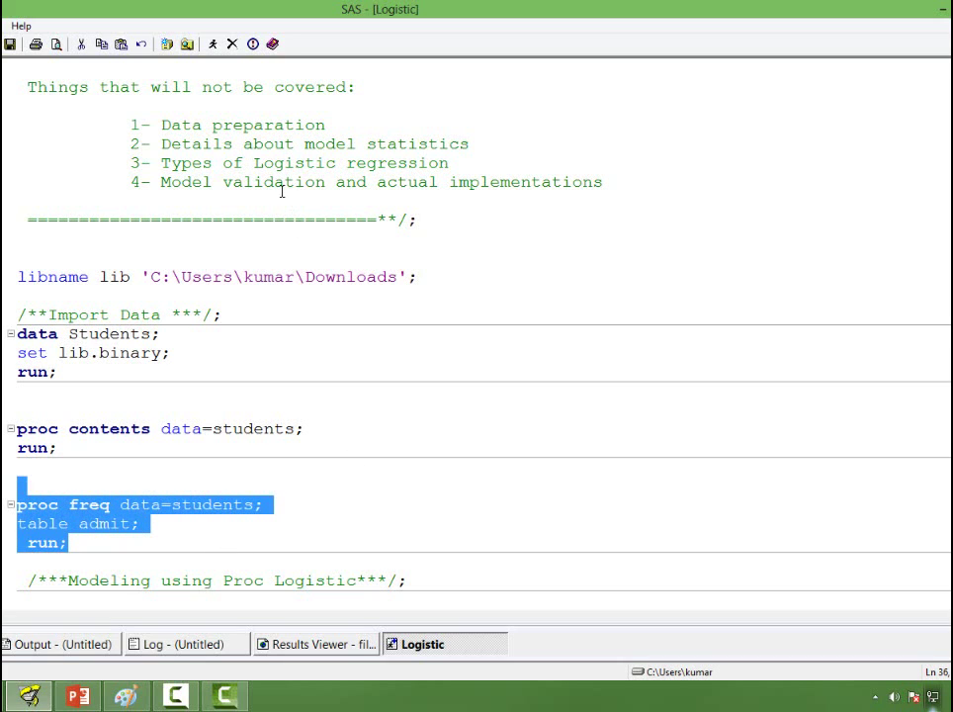
{"action": "left_click", "coordinate": [216, 48]}
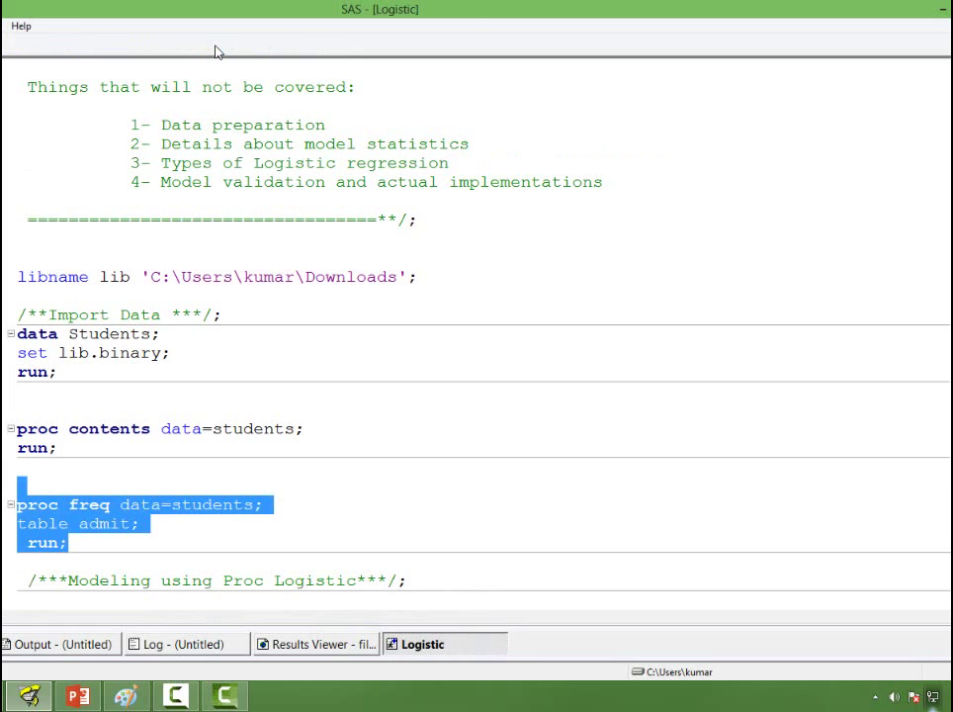
{"action": "left_click", "coordinate": [335, 647]}
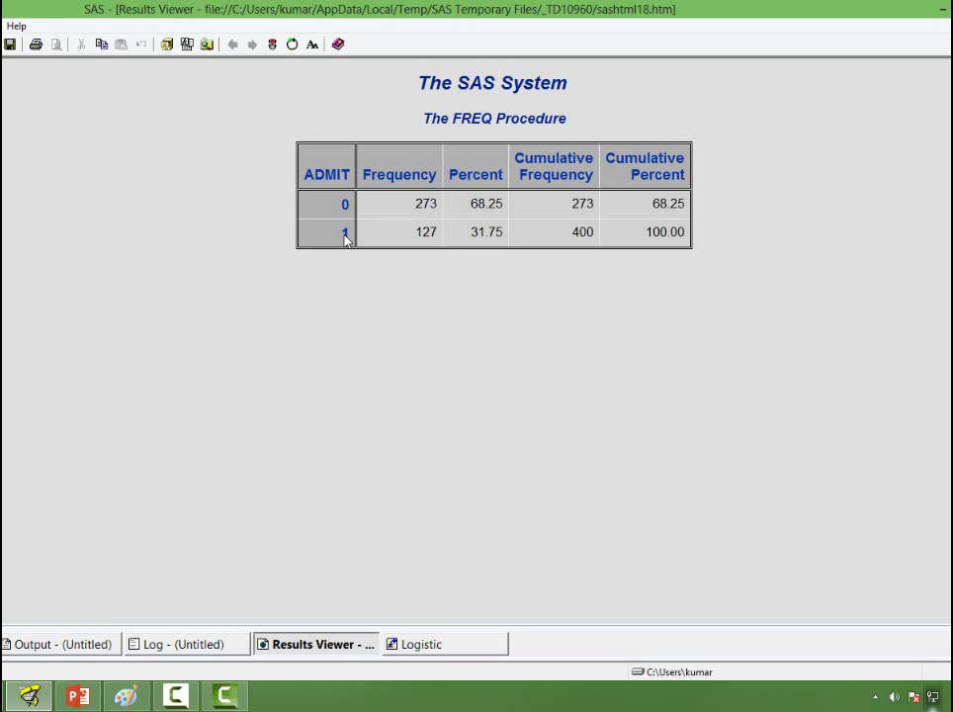
{"action": "left_click", "coordinate": [436, 644]}
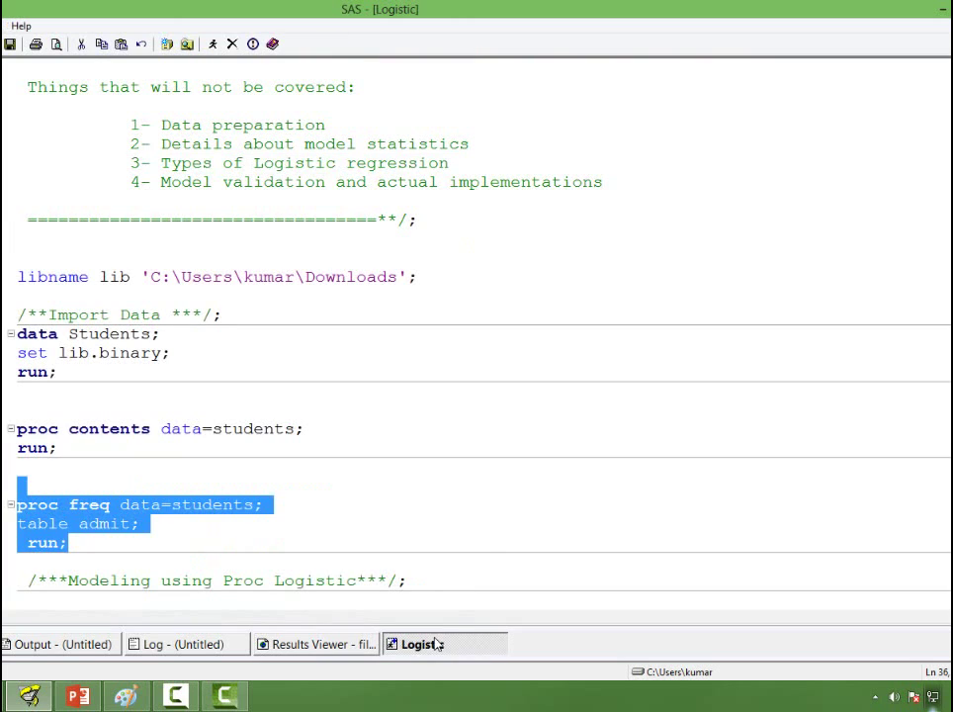
Examine the proc logistic block's input data set, response variable and predictors in the model statement
{"action": "left_click", "coordinate": [485, 558]}
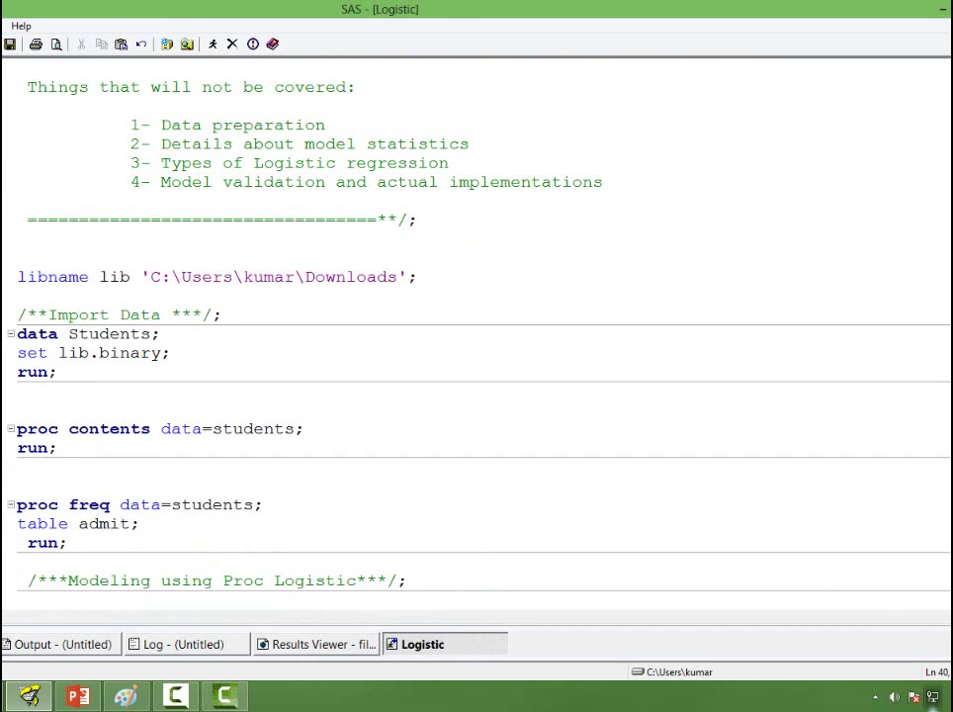
{"action": "scroll", "coordinate": [474, 337], "scroll_direction": "down", "scroll_amount": 3}
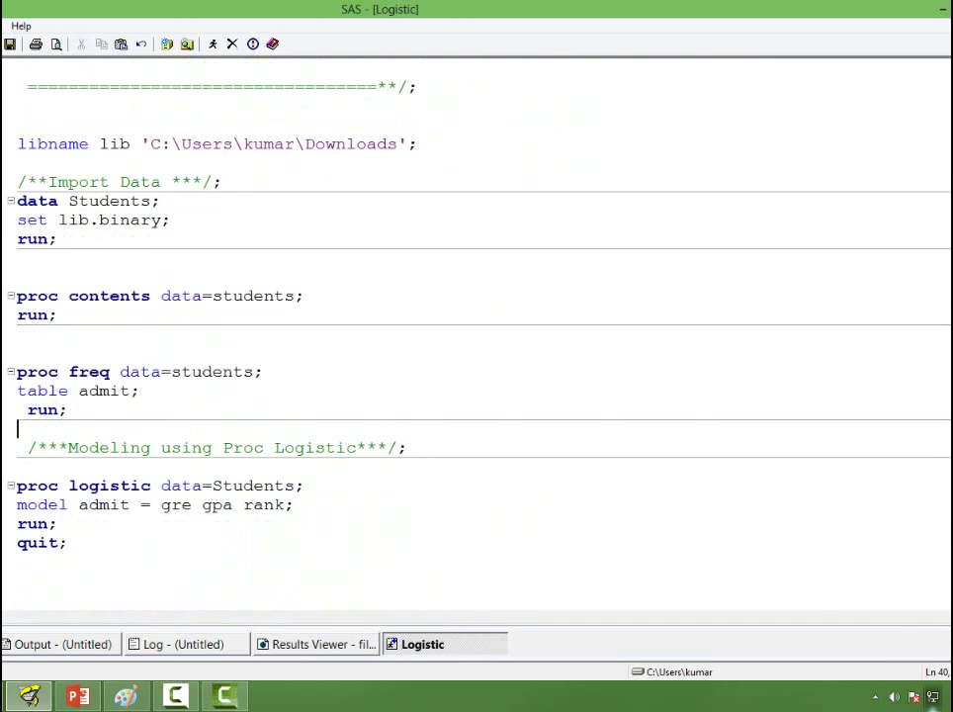
{"action": "scroll", "coordinate": [475, 337], "scroll_direction": "down", "scroll_amount": 1}
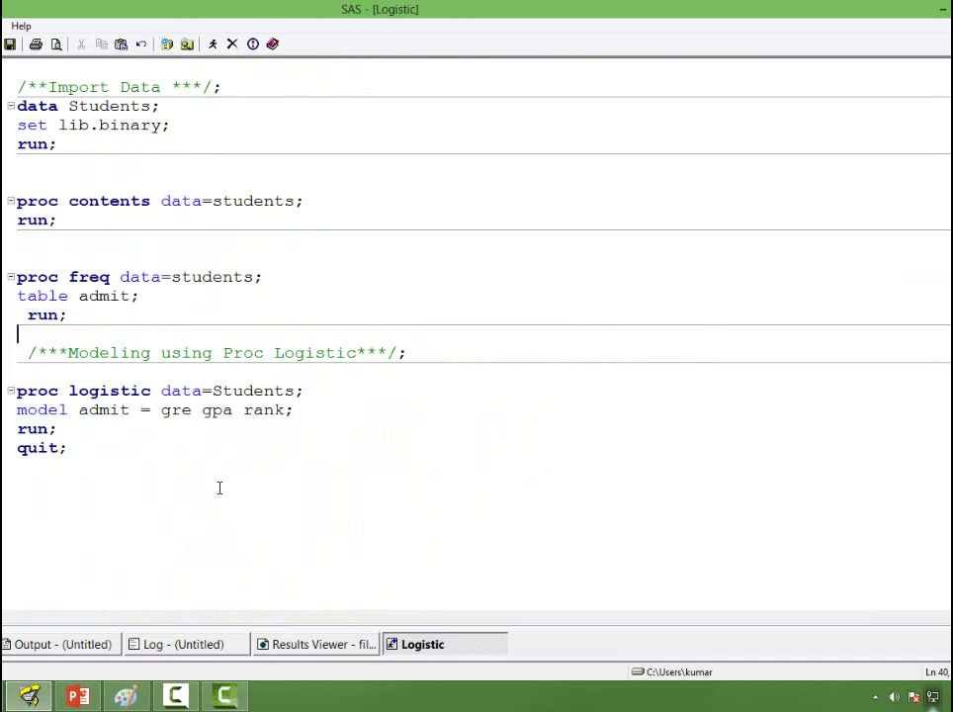
{"action": "left_click", "coordinate": [137, 470]}
{"action": "double_click", "coordinate": [237, 392]}
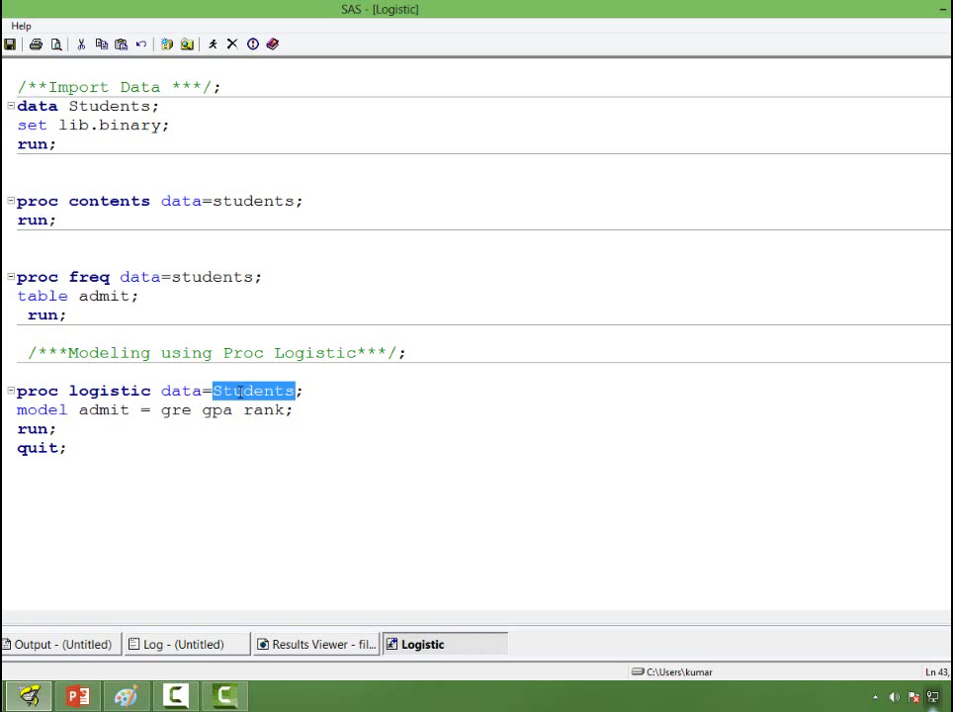
{"action": "left_click", "coordinate": [38, 409]}
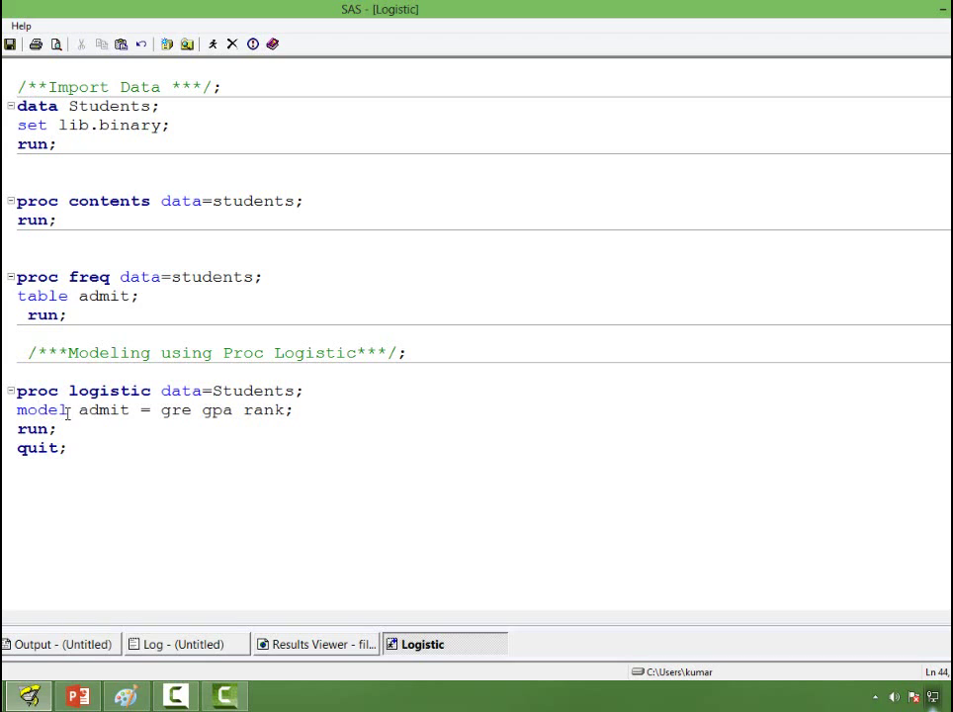
{"action": "double_click", "coordinate": [100, 410]}
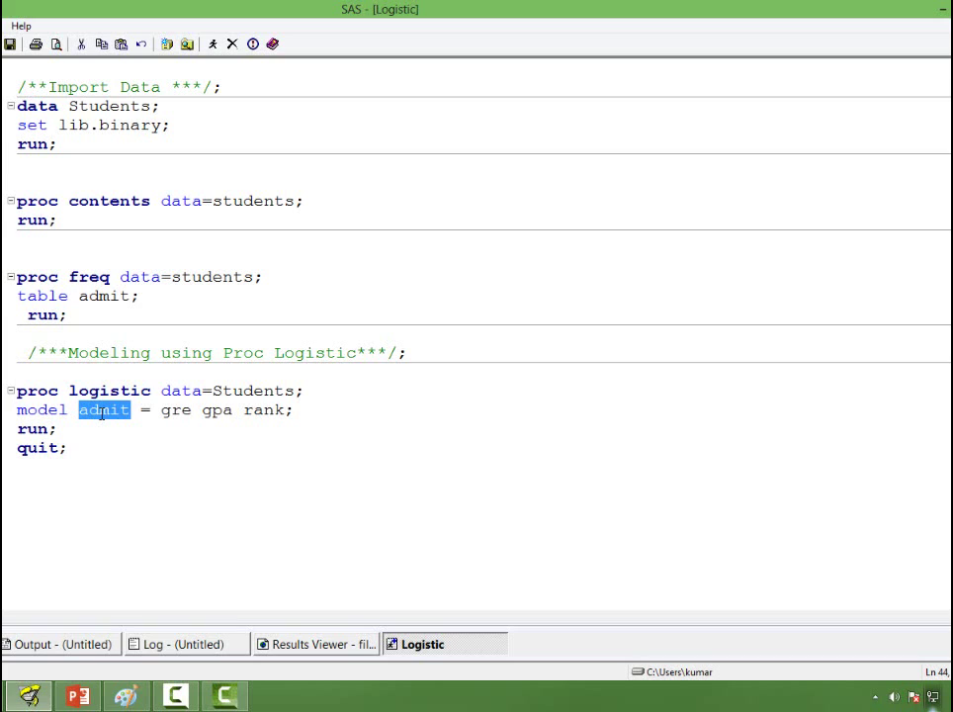
{"action": "left_click", "coordinate": [168, 414]}
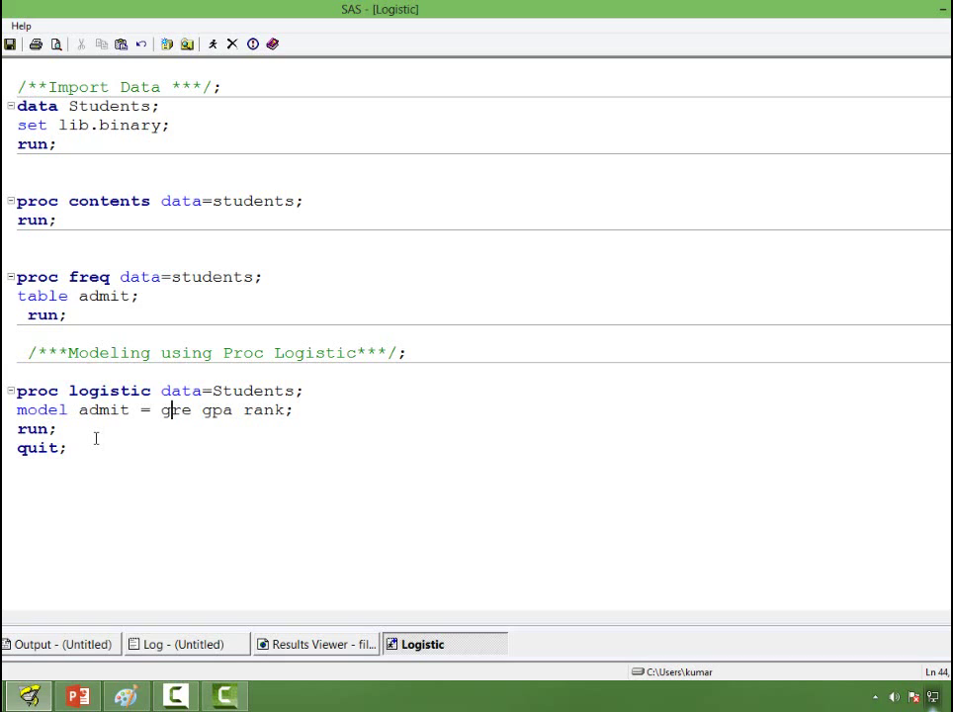
Run the proc logistic block modelling admit on gre, gpa and rank, and review its response profile and model fit statistics
{"action": "left_click", "coordinate": [89, 450]}
{"action": "key", "text": "shift+Up"}
{"action": "key", "text": "shift+Up"}
{"action": "key", "text": "shift+Up"}
{"action": "key", "text": "shift+Up"}
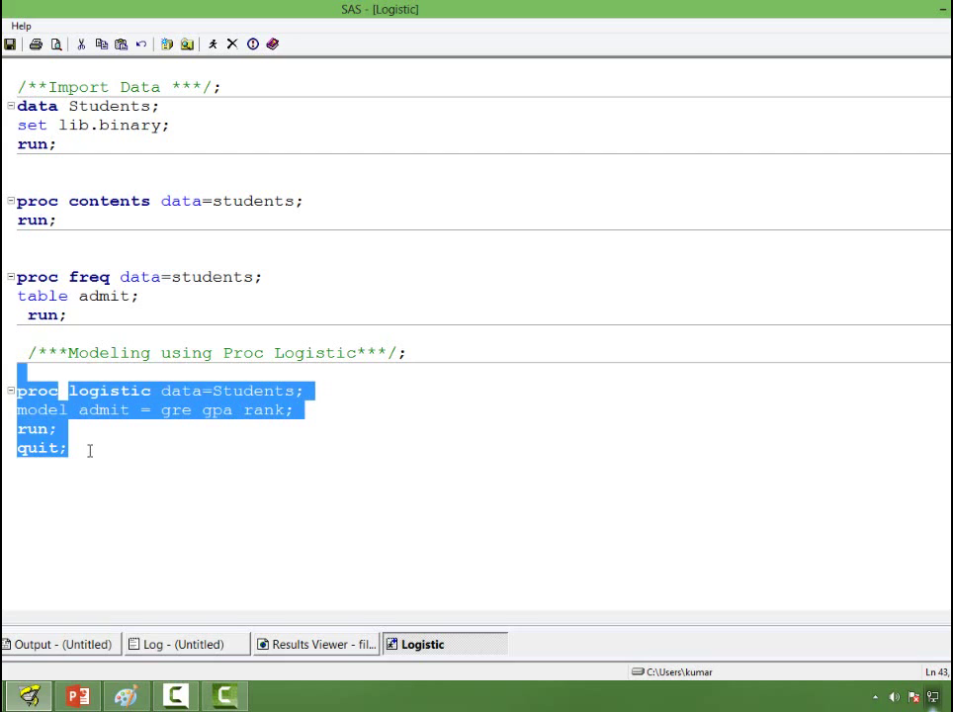
{"action": "left_click", "coordinate": [214, 46]}
{"action": "left_click", "coordinate": [318, 644]}
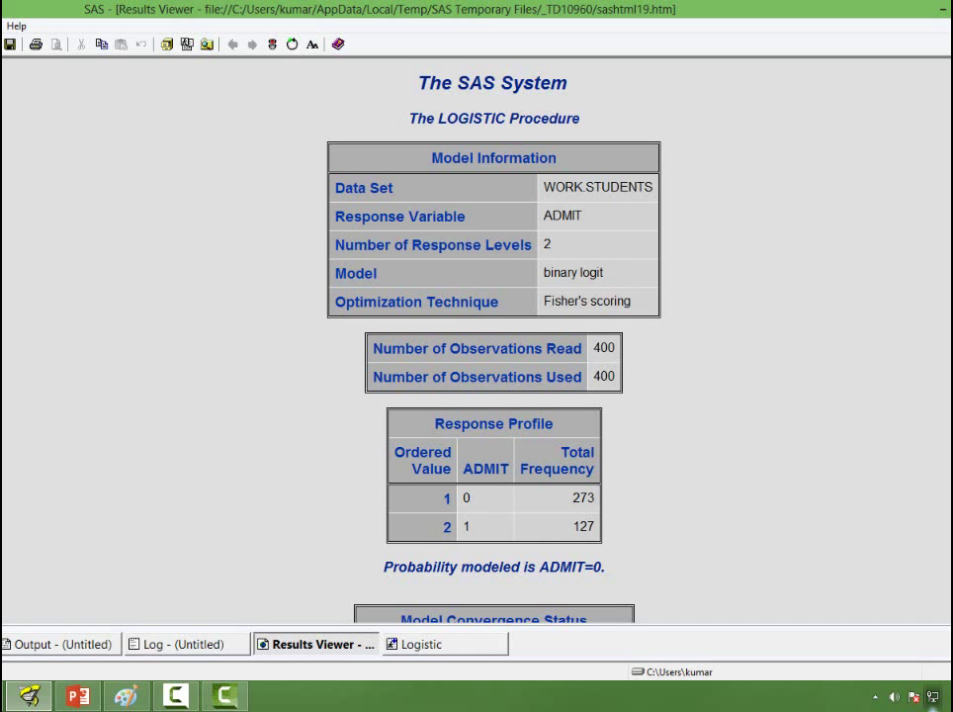
{"action": "scroll", "coordinate": [476, 336], "scroll_direction": "down", "scroll_amount": 3}
{"action": "scroll", "coordinate": [494, 336], "scroll_direction": "down", "scroll_amount": 3}
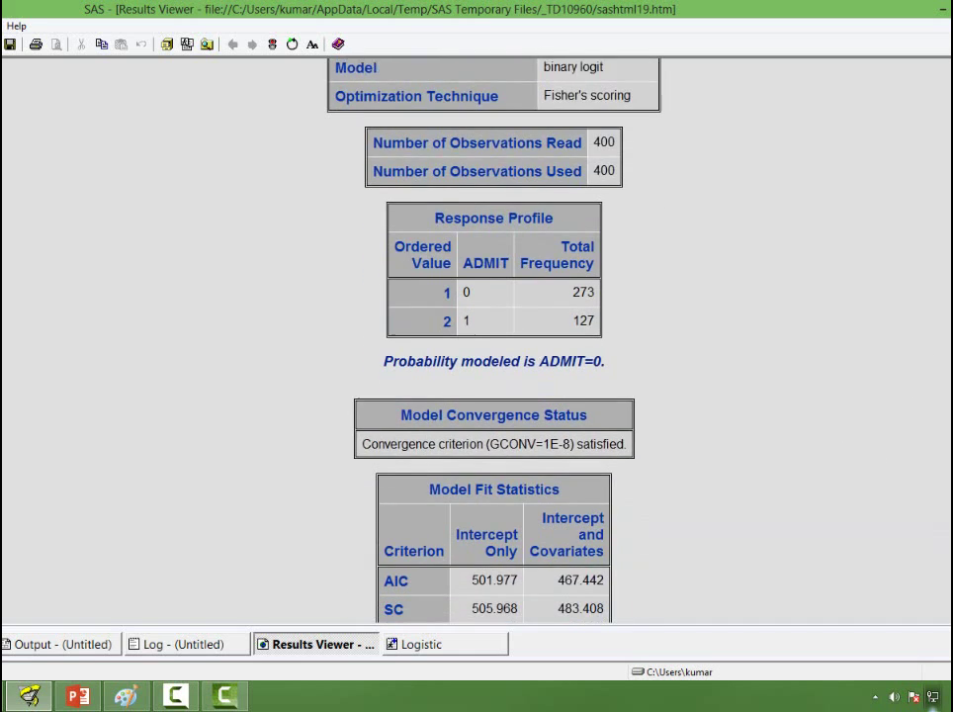
{"action": "scroll", "coordinate": [494, 336], "scroll_direction": "down", "scroll_amount": 3}
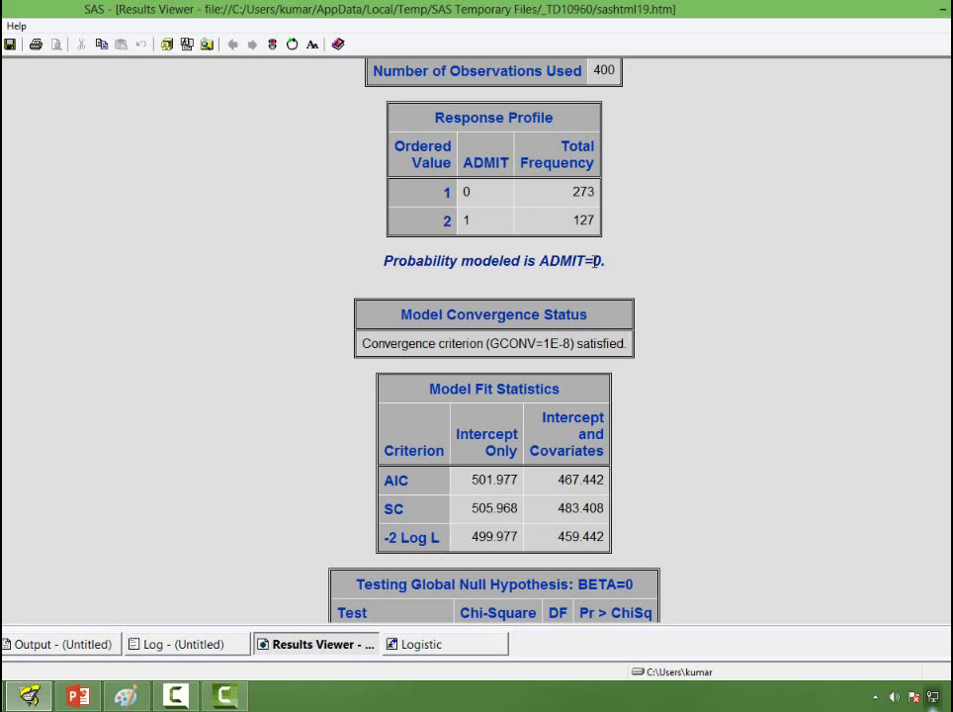
Add the desc option after data=Students in the proc logistic statement
{"action": "left_click", "coordinate": [425, 648]}
{"action": "left_click", "coordinate": [312, 398]}
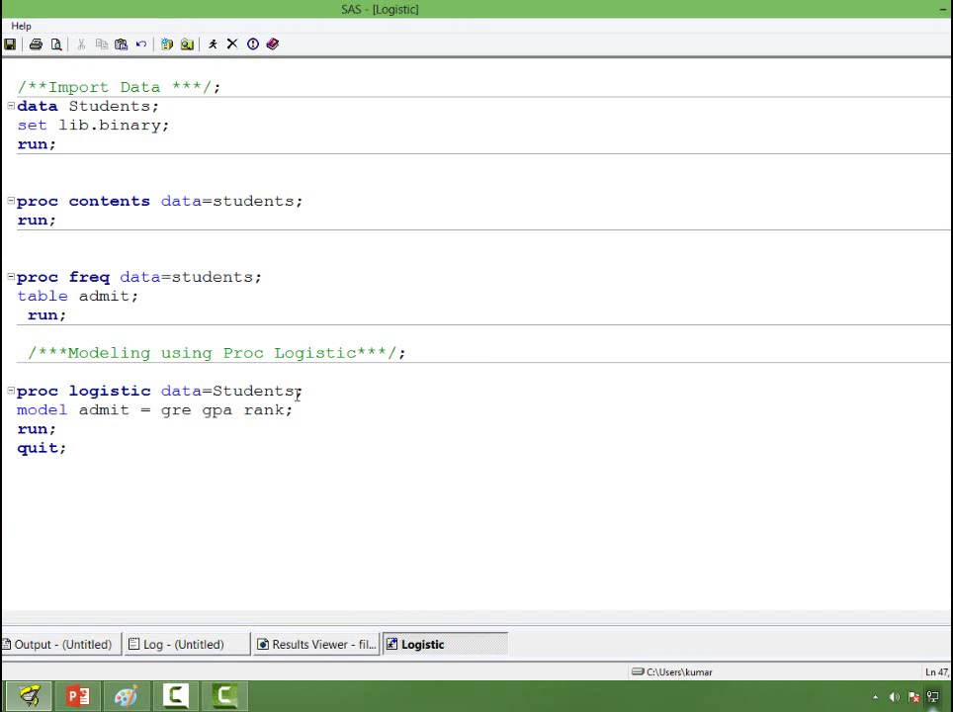
{"action": "type", "text": "dec"}
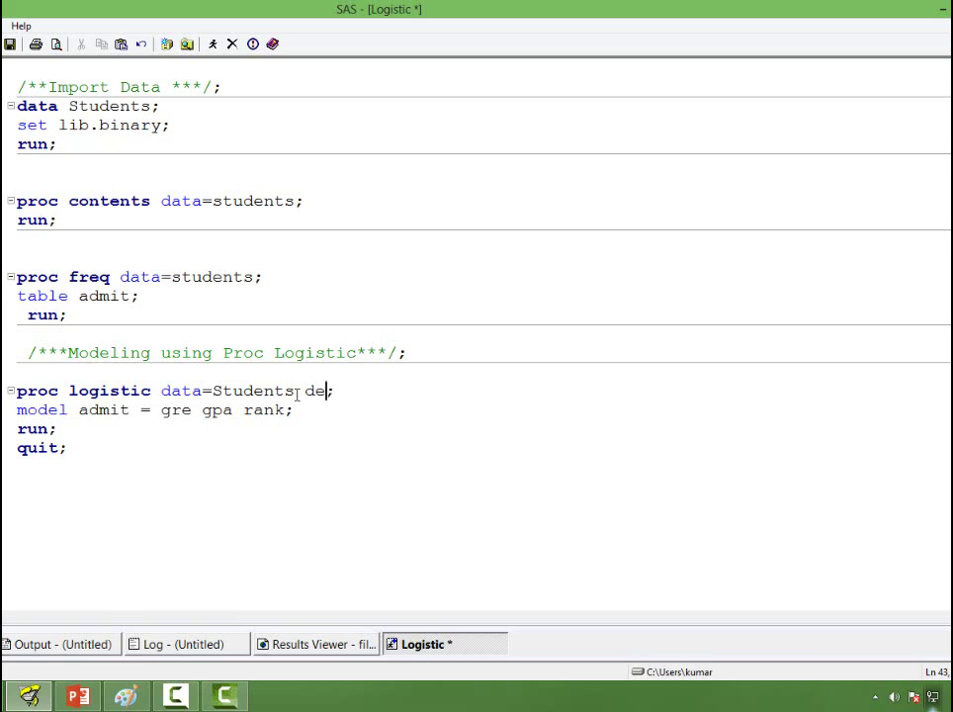
{"action": "key", "text": "BackSpace"}
{"action": "type", "text": "sc"}
Run the proc logistic block with the desc option and open its results
{"action": "left_click", "coordinate": [139, 494]}
{"action": "key", "text": "shift+Up"}
{"action": "key", "text": "shift+Up"}
{"action": "key", "text": "shift+Up"}
{"action": "key", "text": "shift+Up"}
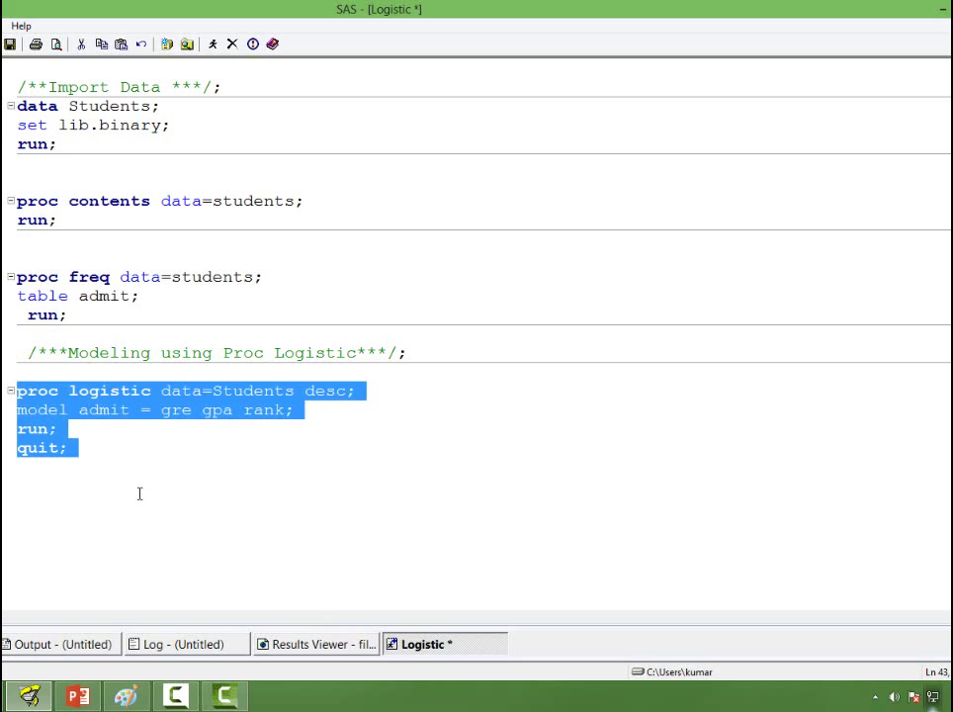
{"action": "left_click", "coordinate": [212, 45]}
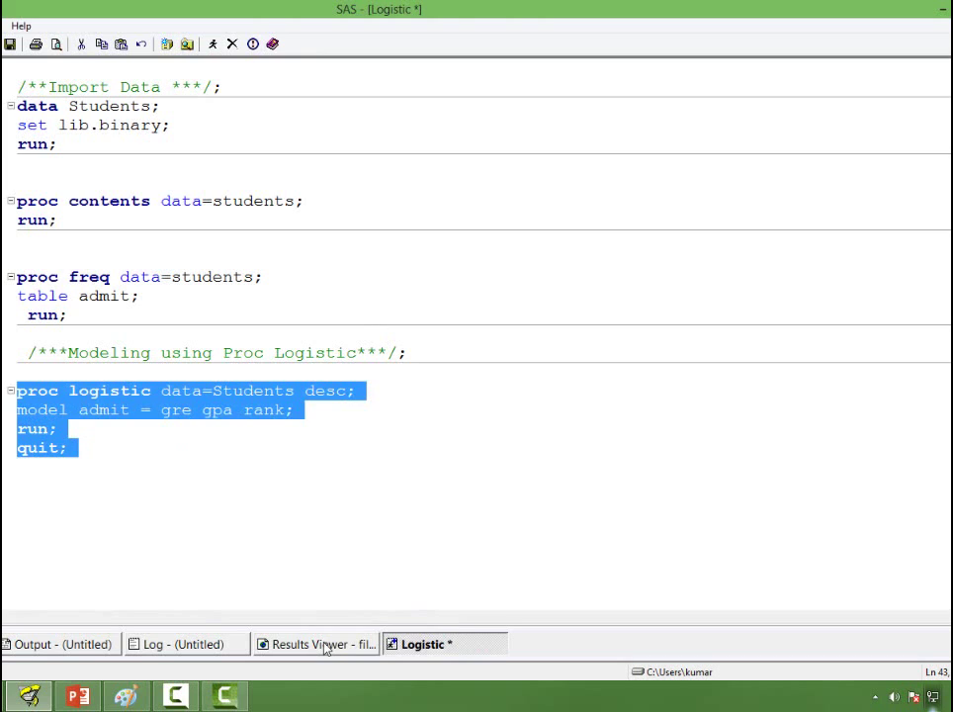
{"action": "left_click", "coordinate": [324, 644]}
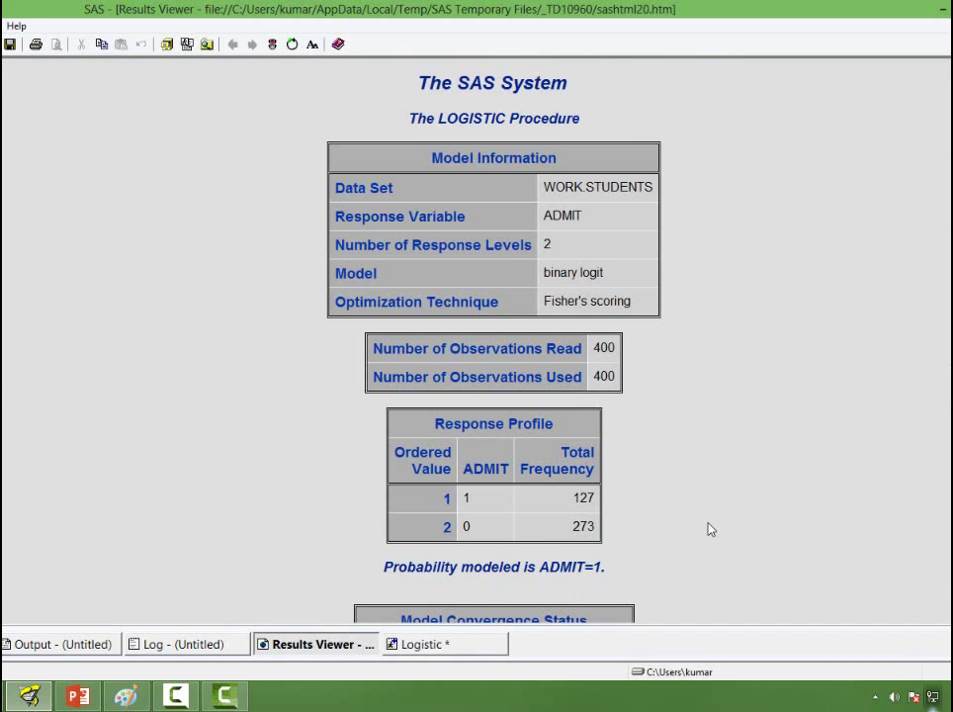
Review the response profile, convergence status, model fit statistics and global null hypothesis tests for the model with the desc option
{"action": "scroll", "coordinate": [711, 529], "scroll_direction": "down", "scroll_amount": 3}
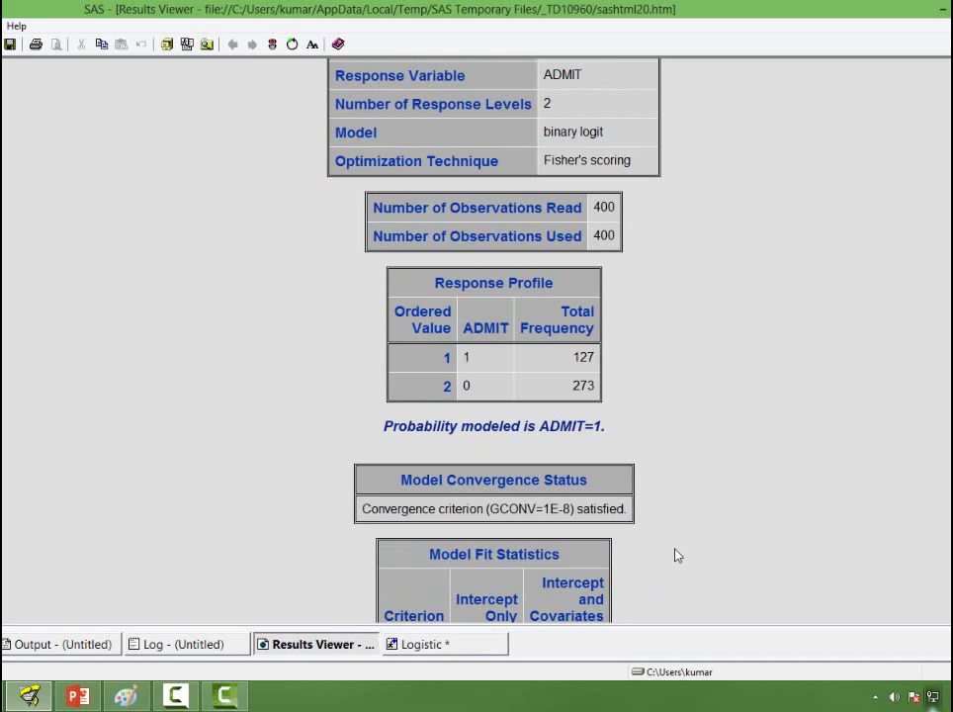
{"action": "scroll", "coordinate": [676, 555], "scroll_direction": "down", "scroll_amount": 5}
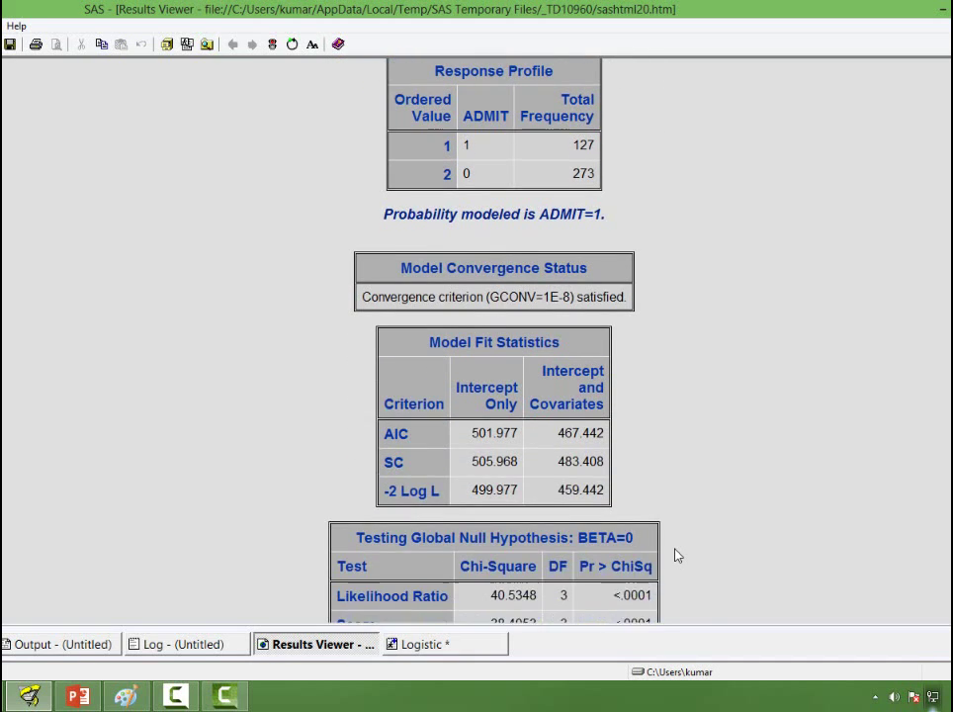
{"action": "scroll", "coordinate": [677, 556], "scroll_direction": "down", "scroll_amount": 5}
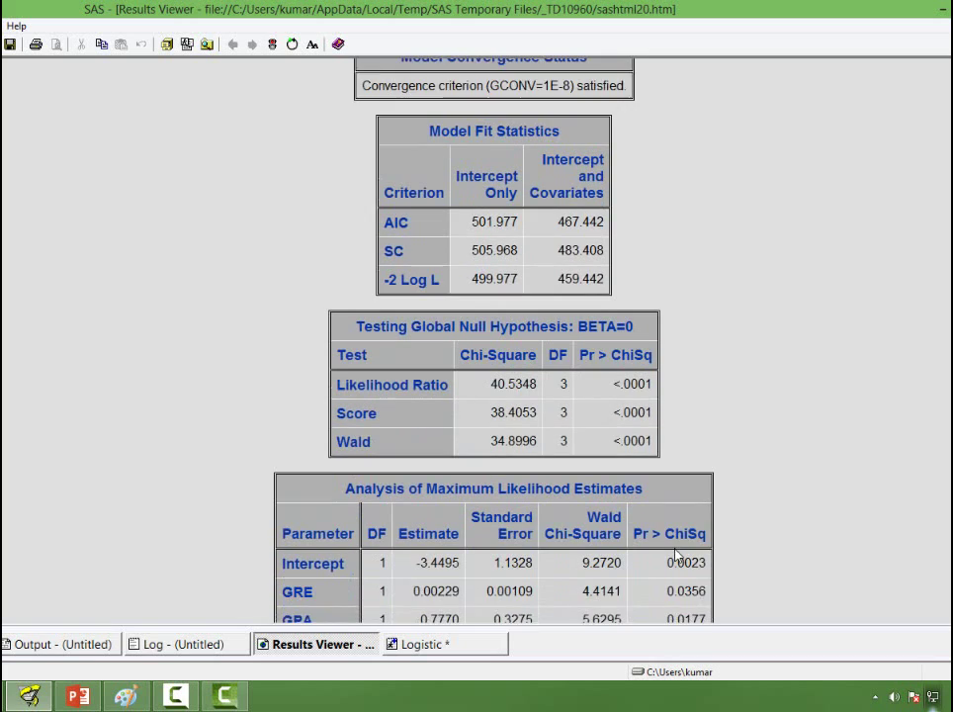
{"action": "scroll", "coordinate": [676, 556], "scroll_direction": "down", "scroll_amount": 2}
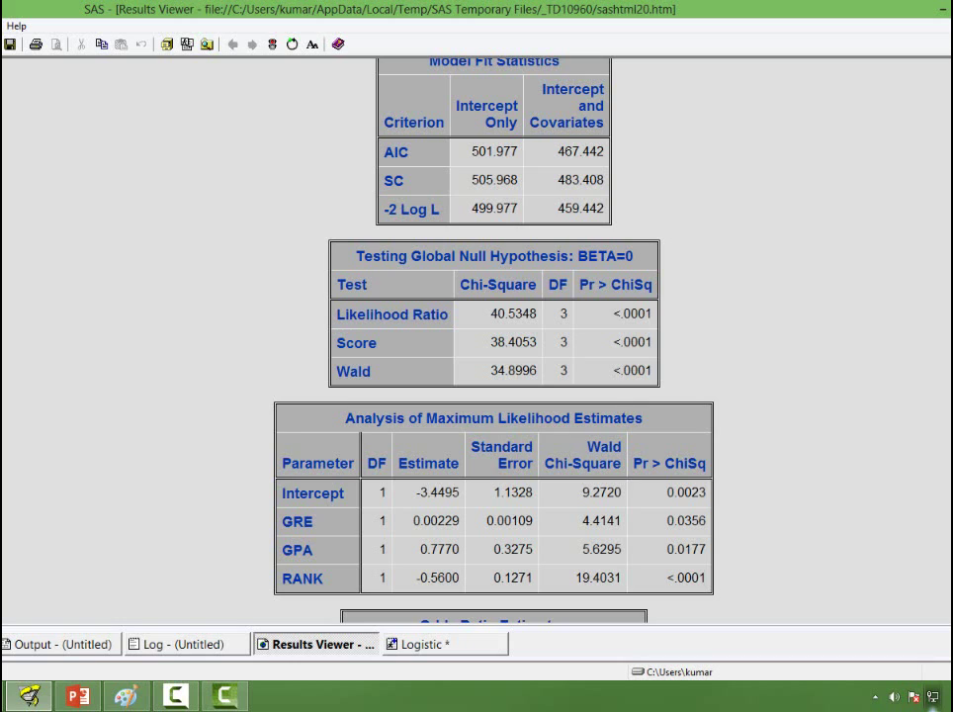
{"action": "scroll", "coordinate": [477, 336], "scroll_direction": "up", "scroll_amount": 1}
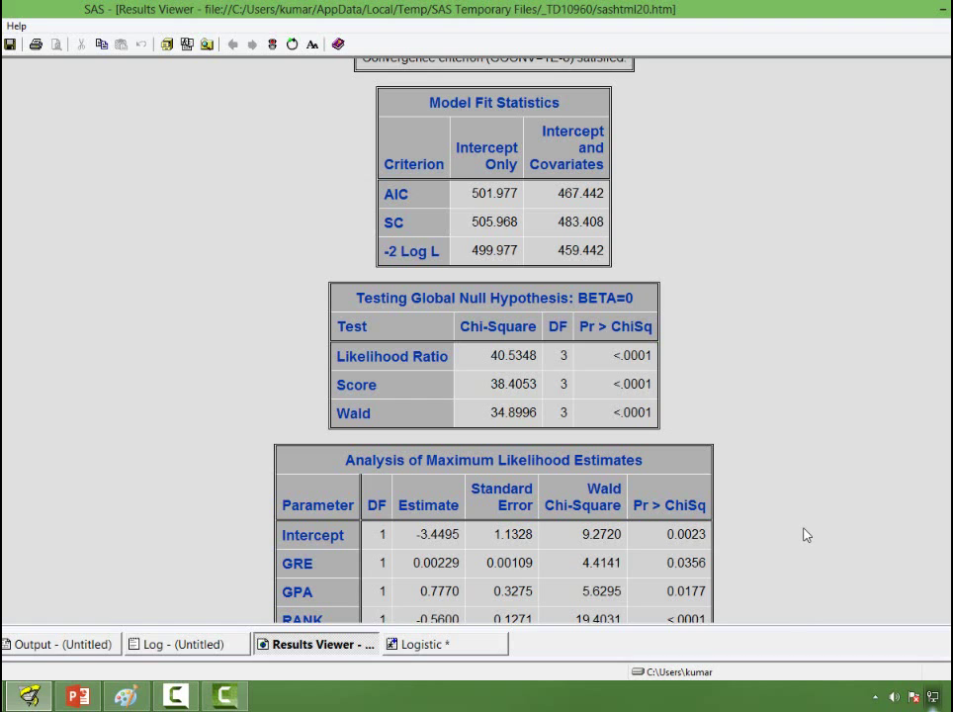
Examine the maximum likelihood estimates, especially the GRE coefficient, together with the odds ratio estimates and the association of predicted probabilities table
{"action": "scroll", "coordinate": [806, 535], "scroll_direction": "down", "scroll_amount": 4}
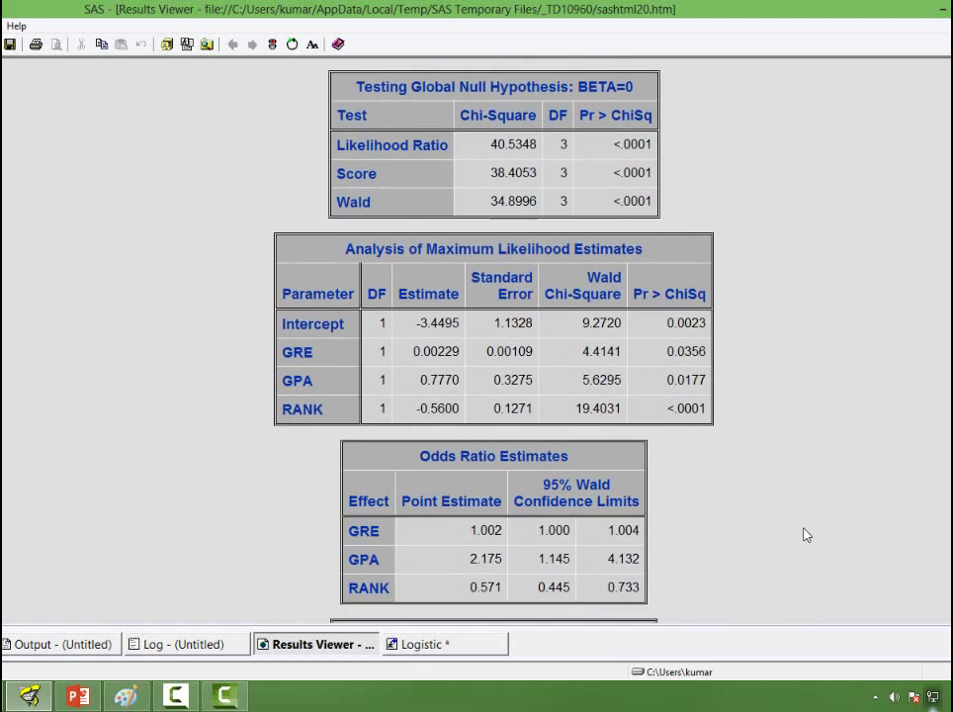
{"action": "scroll", "coordinate": [805, 535], "scroll_direction": "down", "scroll_amount": 1}
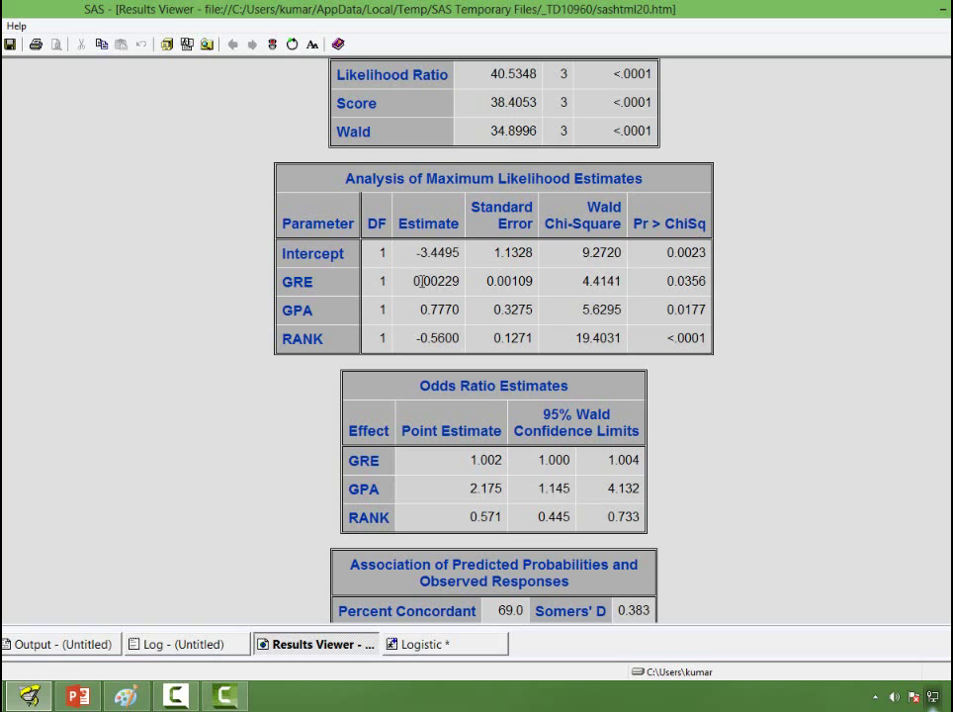
{"action": "left_click_drag", "start_coordinate": [416, 281], "coordinate": [456, 280]}
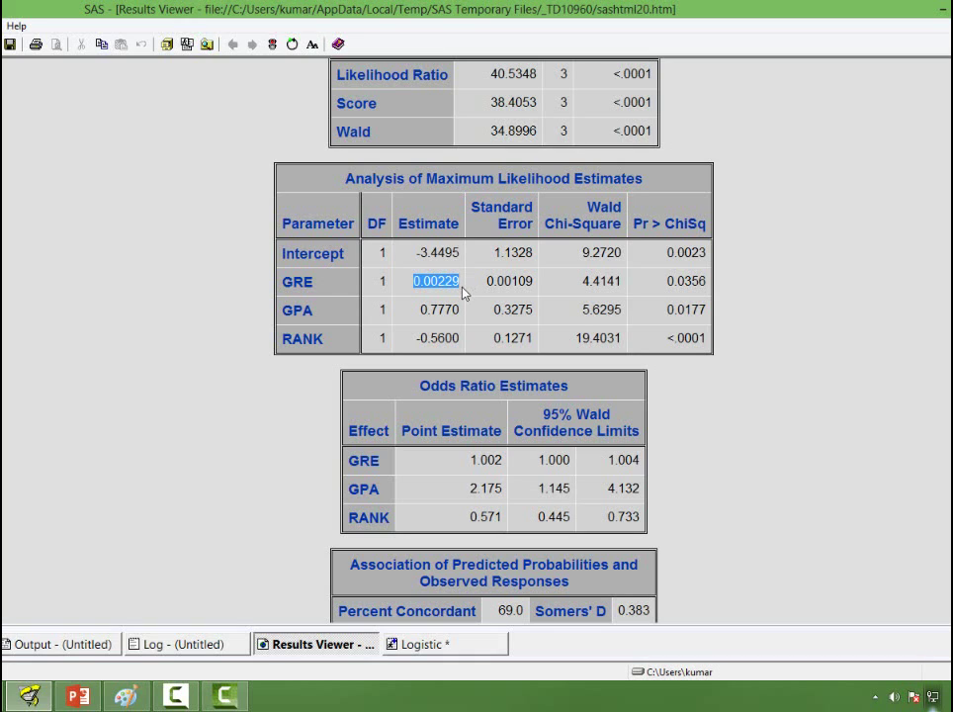
{"action": "left_click", "coordinate": [446, 313]}
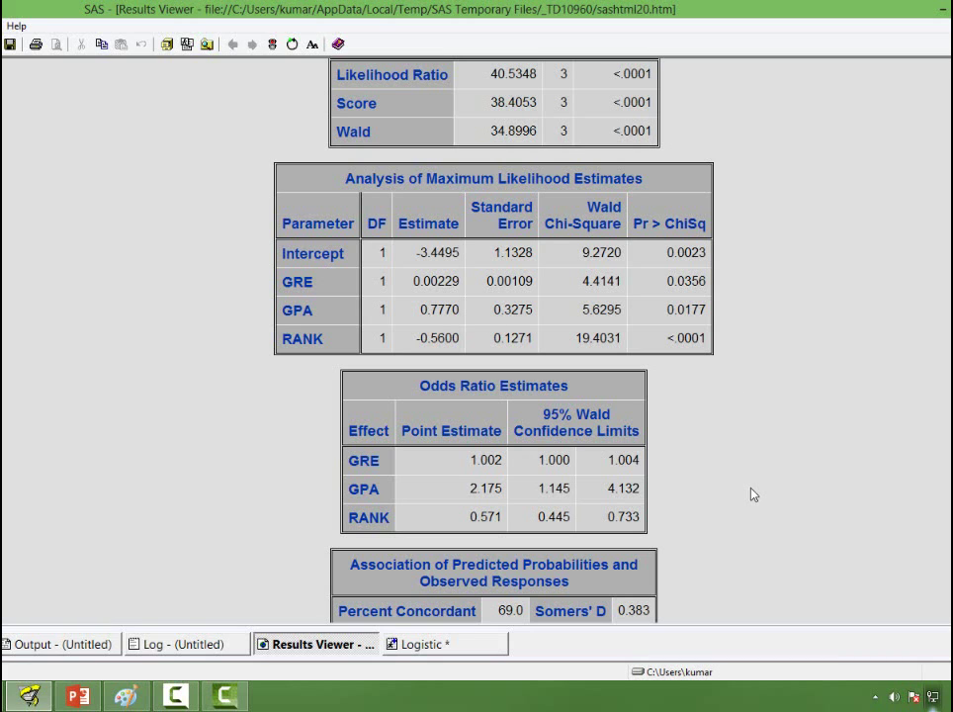
{"action": "scroll", "coordinate": [753, 495], "scroll_direction": "down", "scroll_amount": 3}
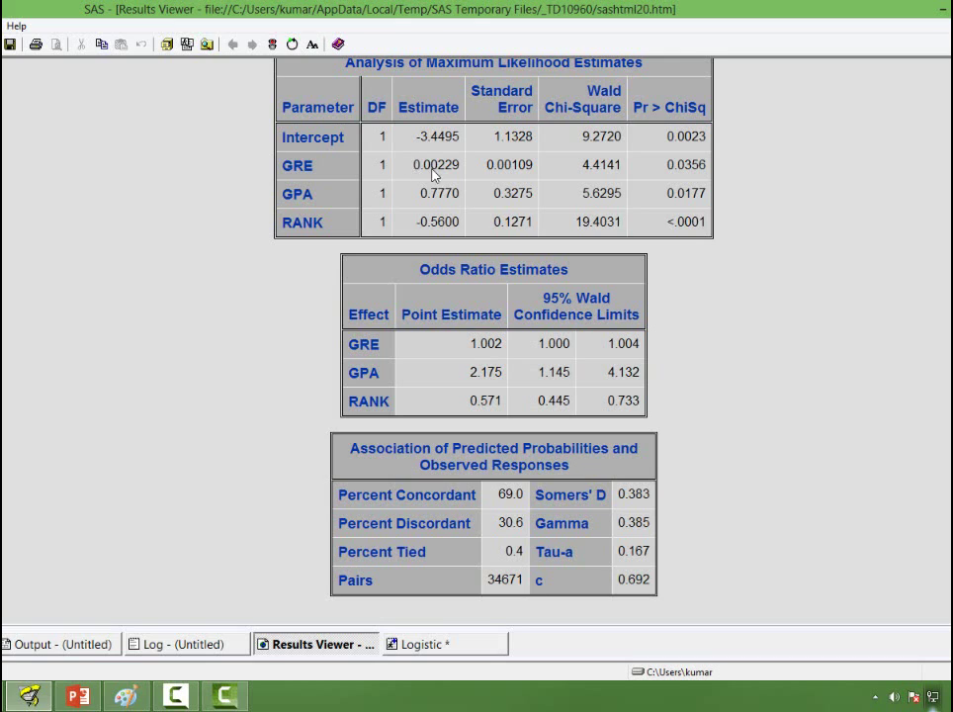
{"action": "left_click_drag", "start_coordinate": [414, 166], "coordinate": [457, 172]}
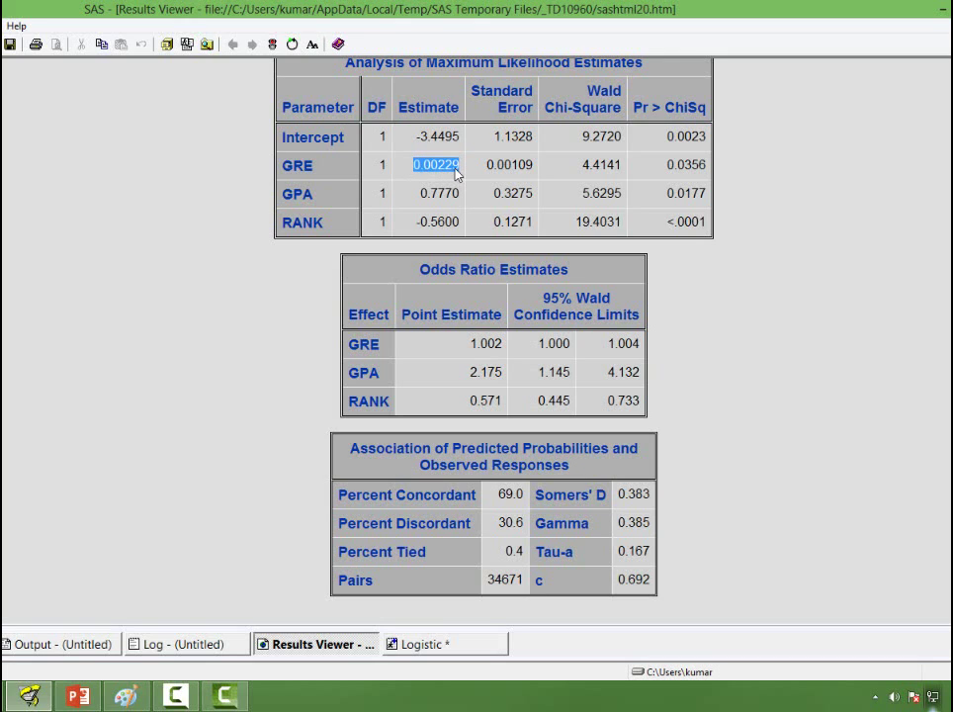
{"action": "left_click", "coordinate": [781, 466]}
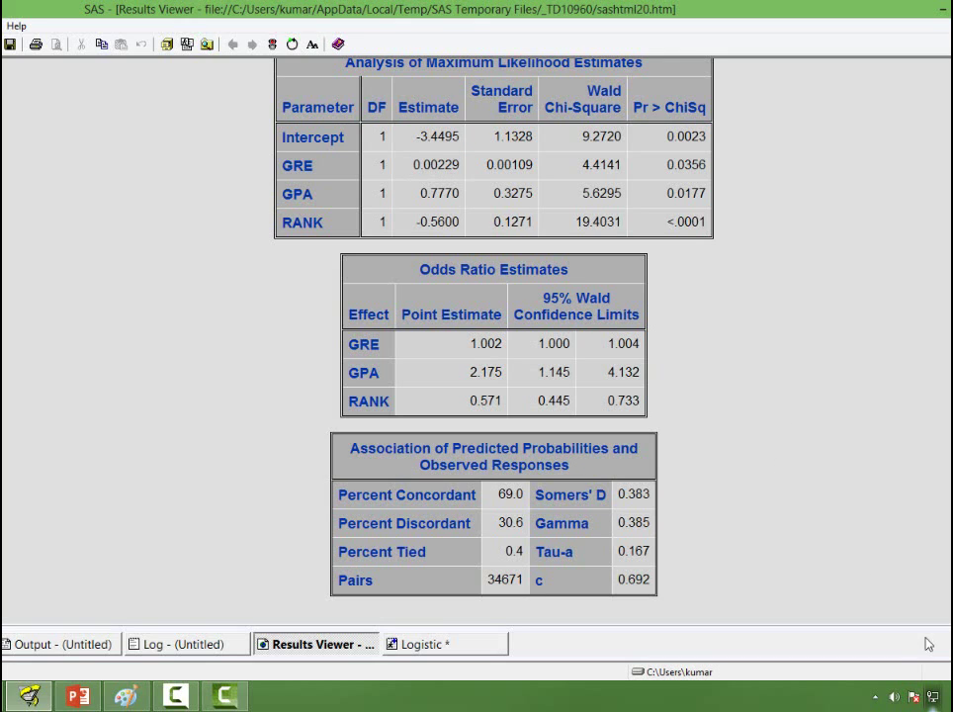